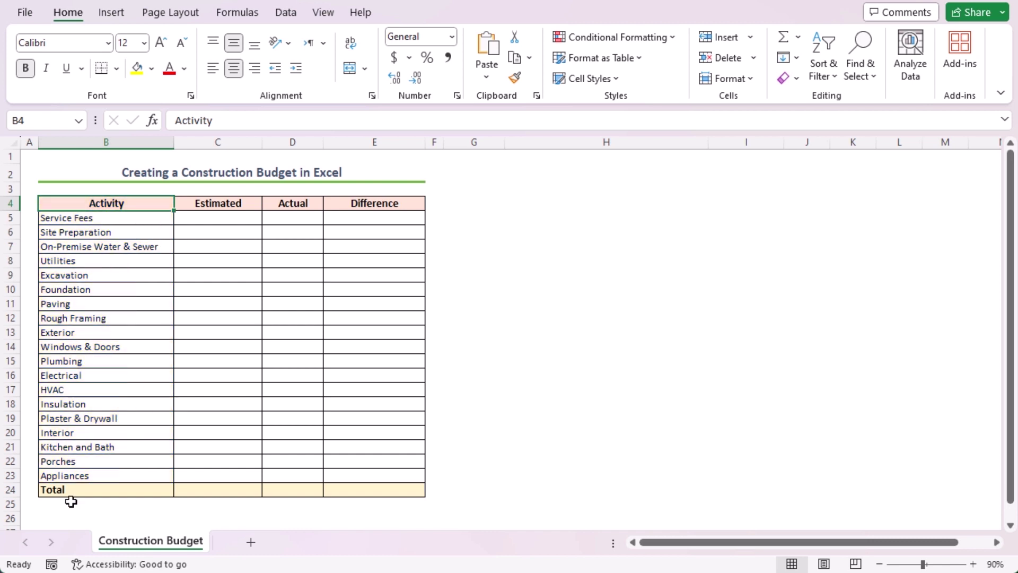
Step: Step through each activity row from Service Fees down to Appliances
left_click(103, 218)
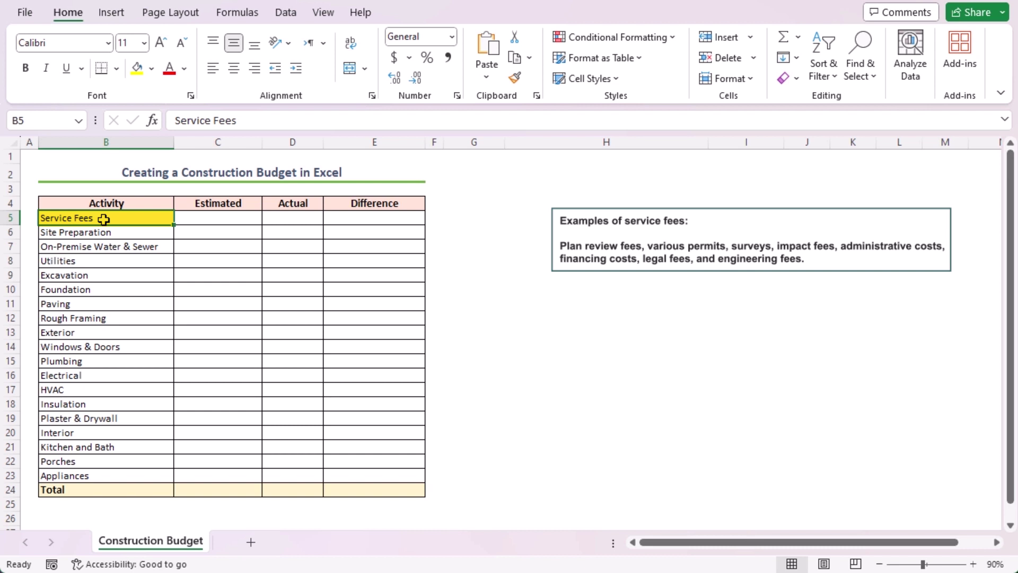
left_click(132, 233)
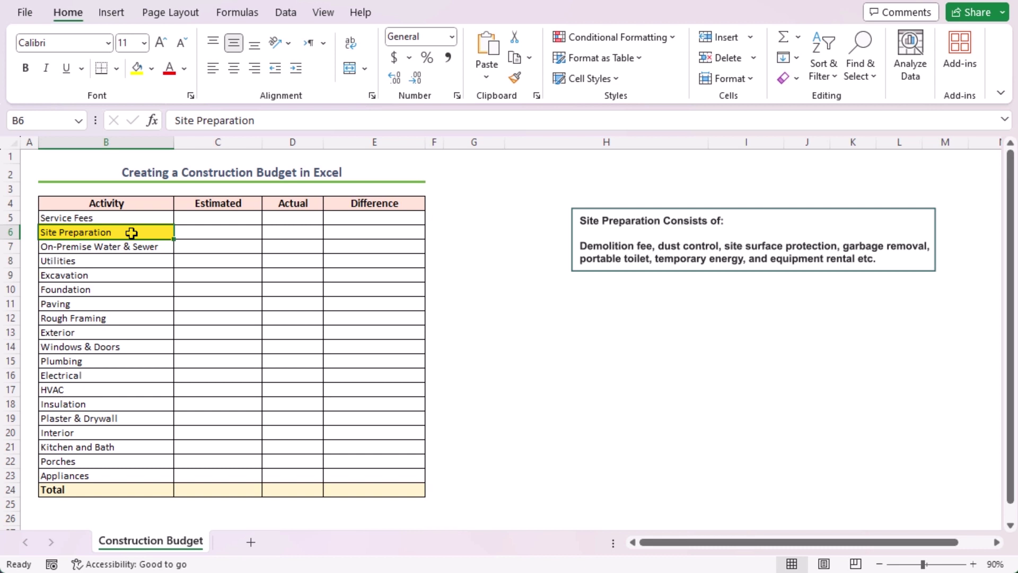
left_click(102, 249)
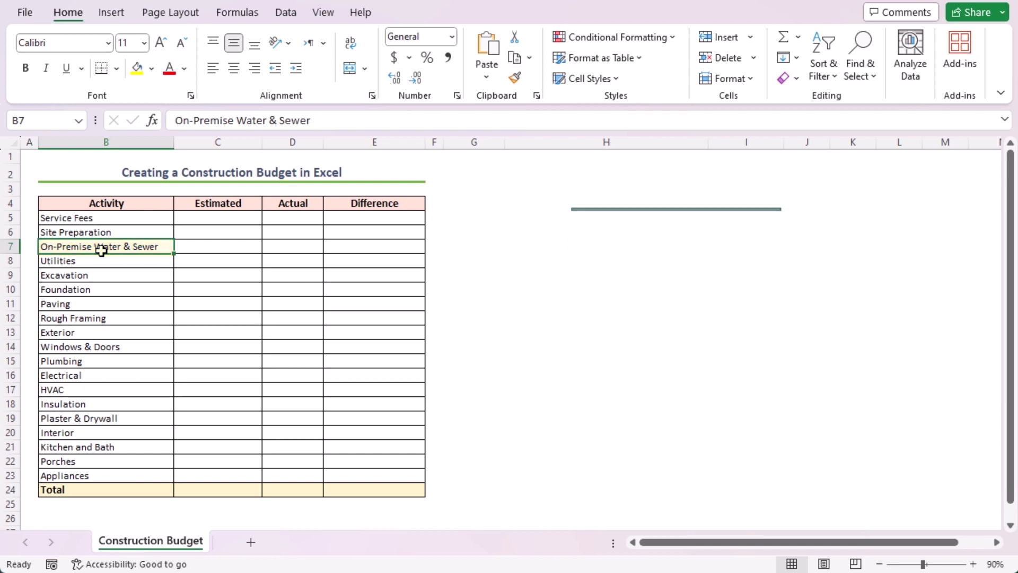
left_click(95, 267)
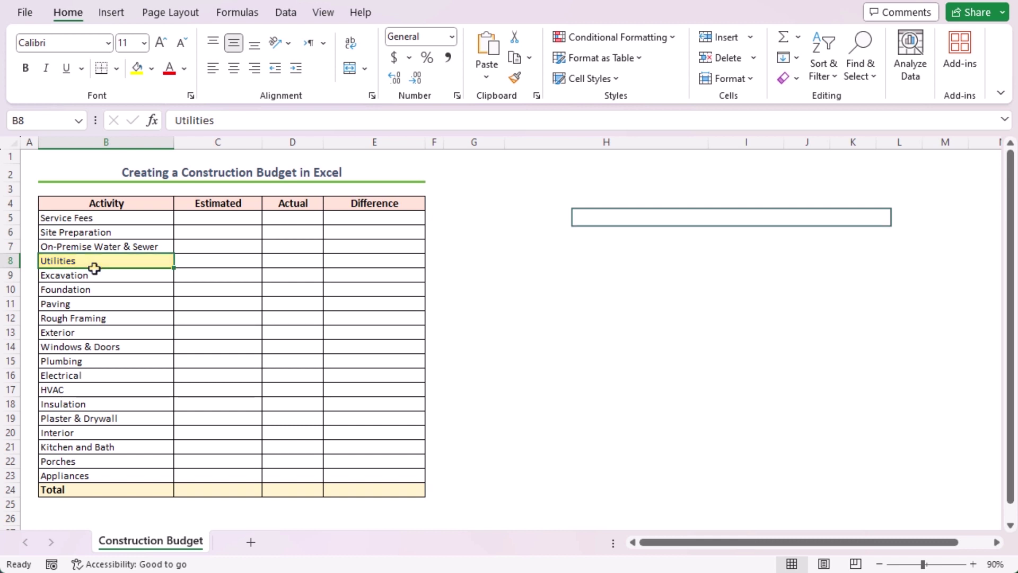
left_click(93, 275)
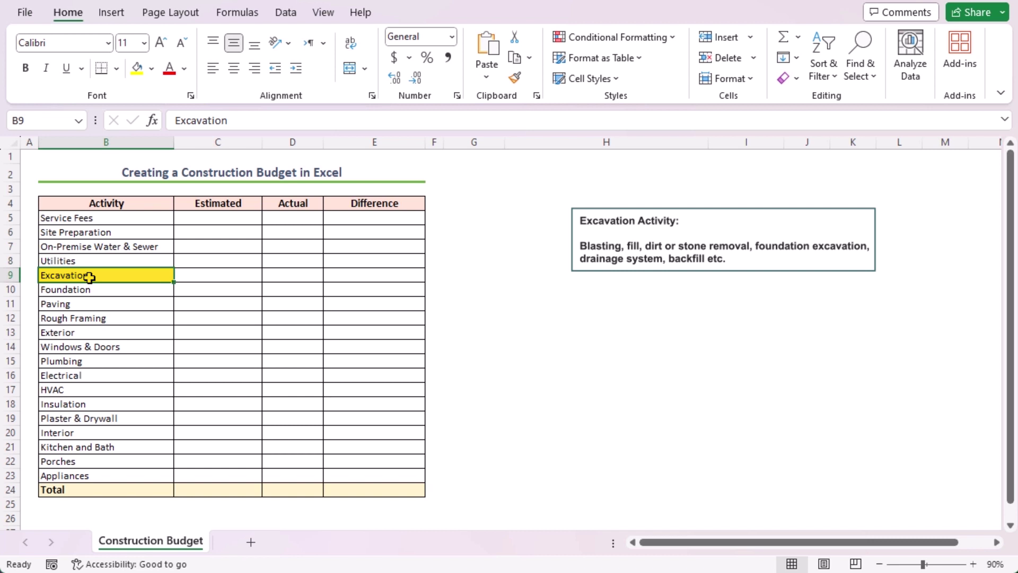
left_click(88, 290)
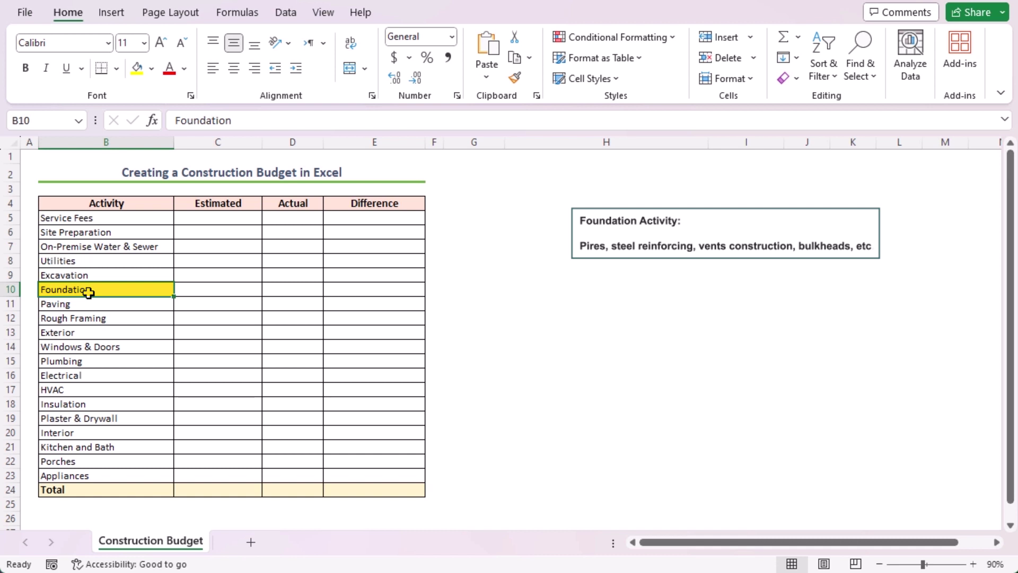
left_click(85, 306)
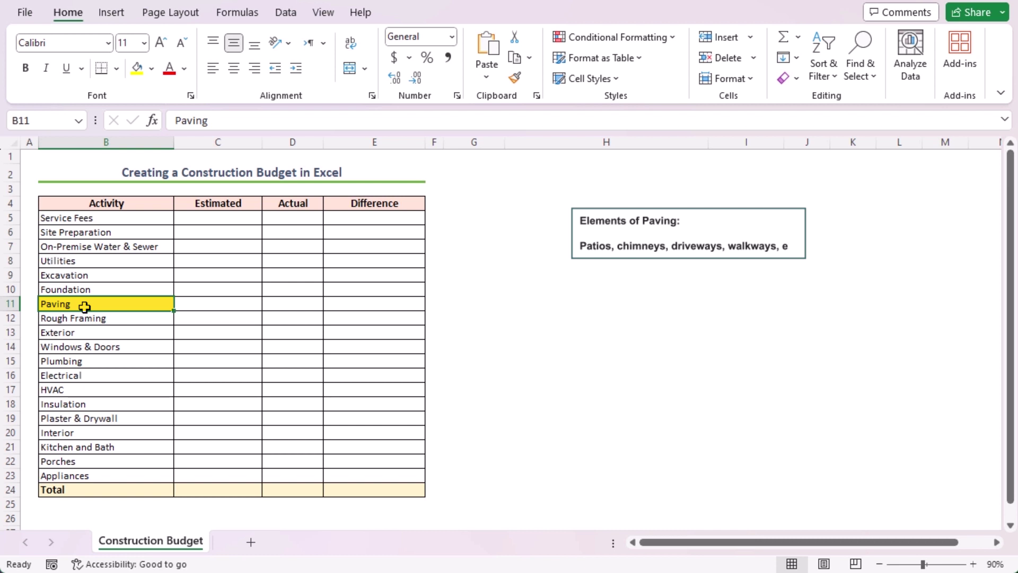
left_click(74, 318)
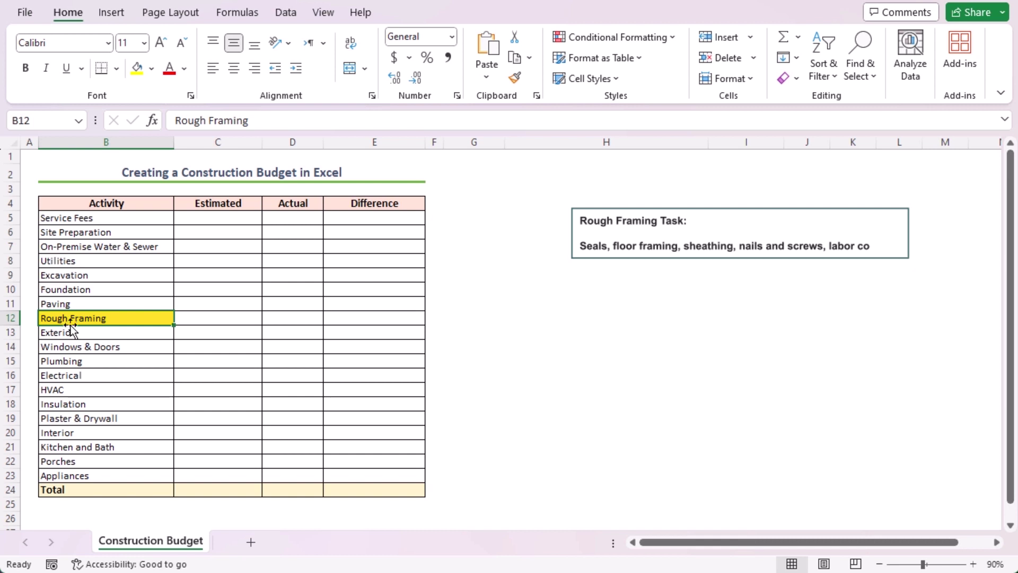
left_click(80, 335)
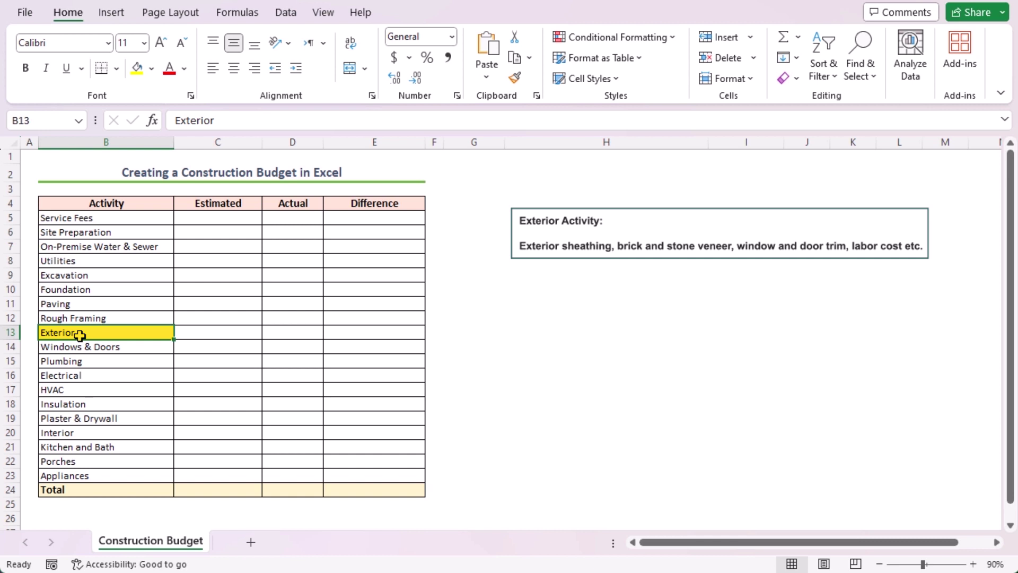
left_click(71, 348)
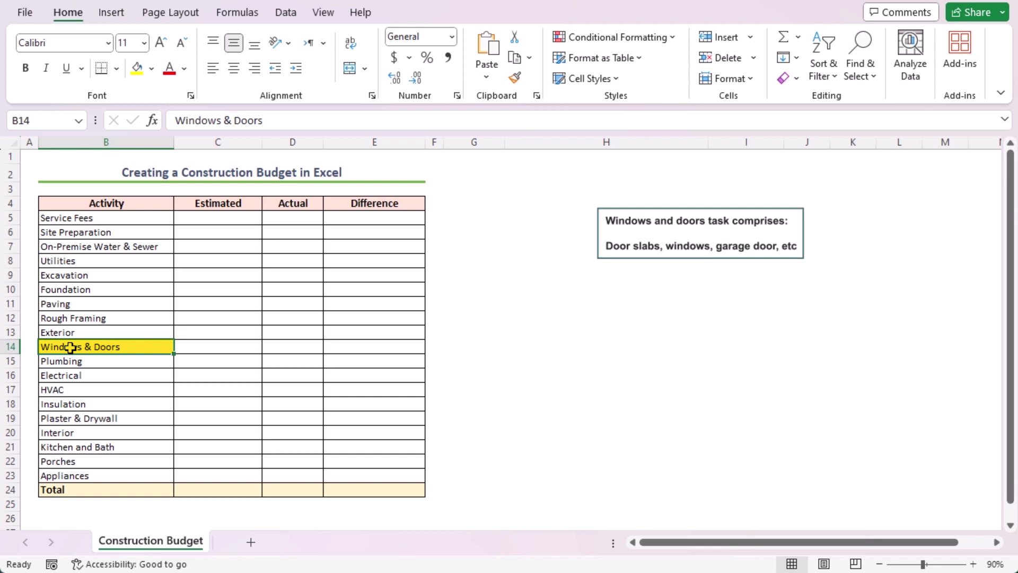
left_click(68, 361)
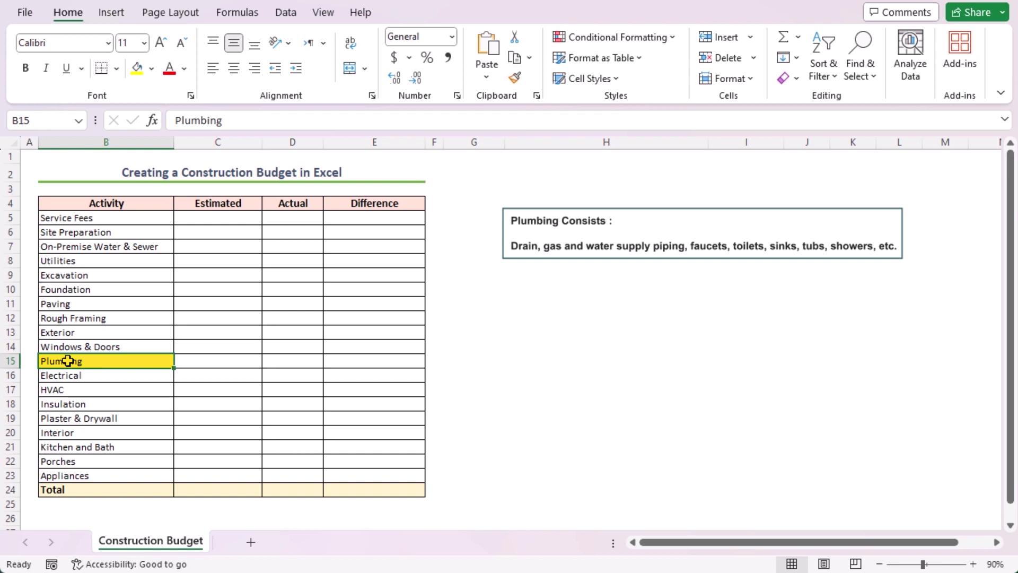
left_click(64, 378)
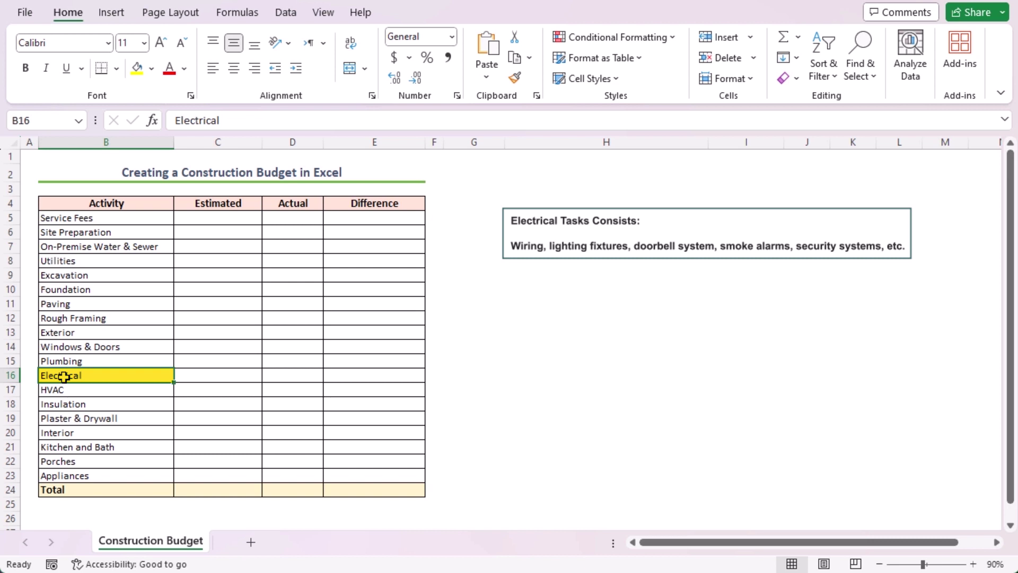
left_click(59, 391)
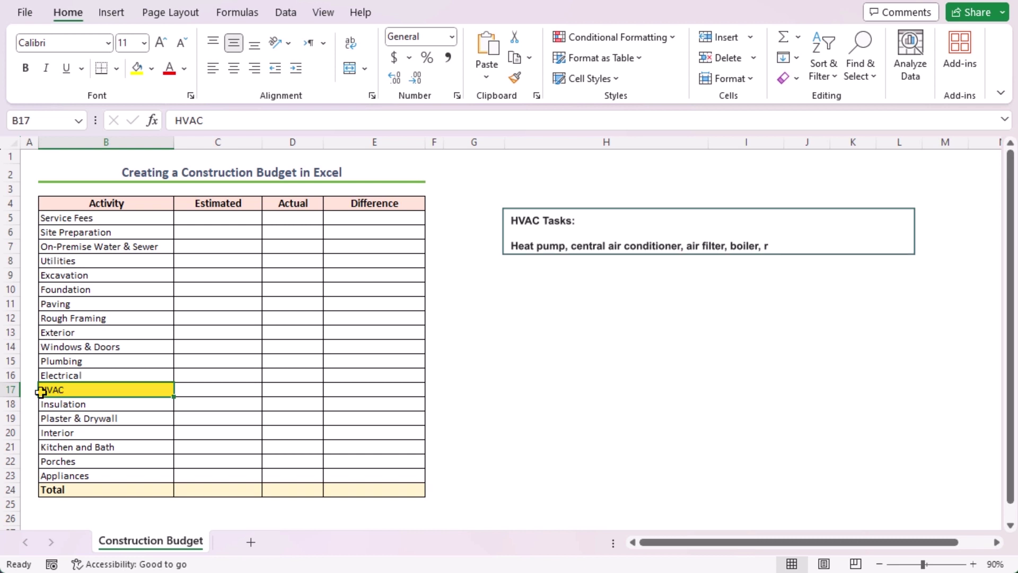
left_click(75, 403)
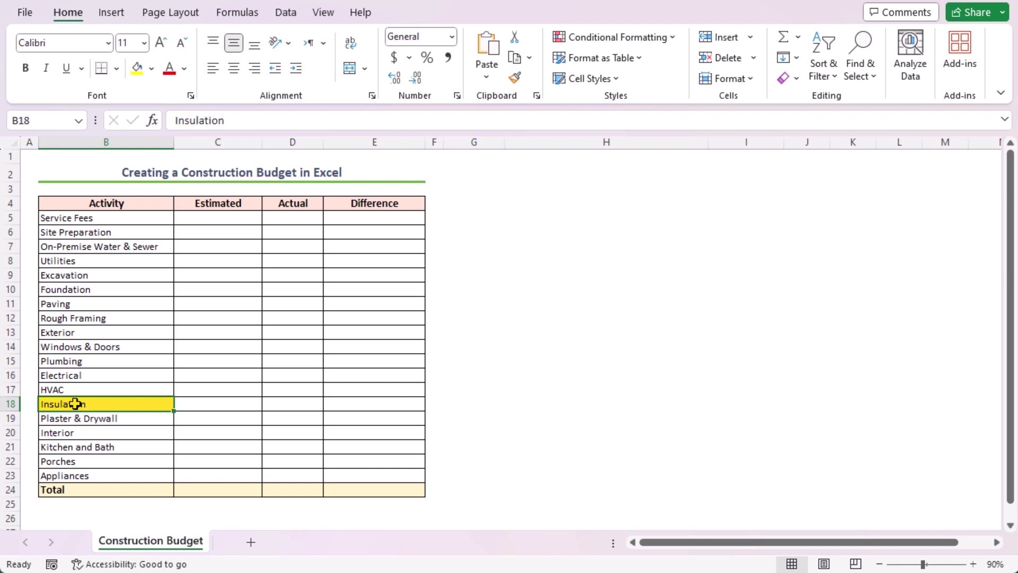
left_click(85, 418)
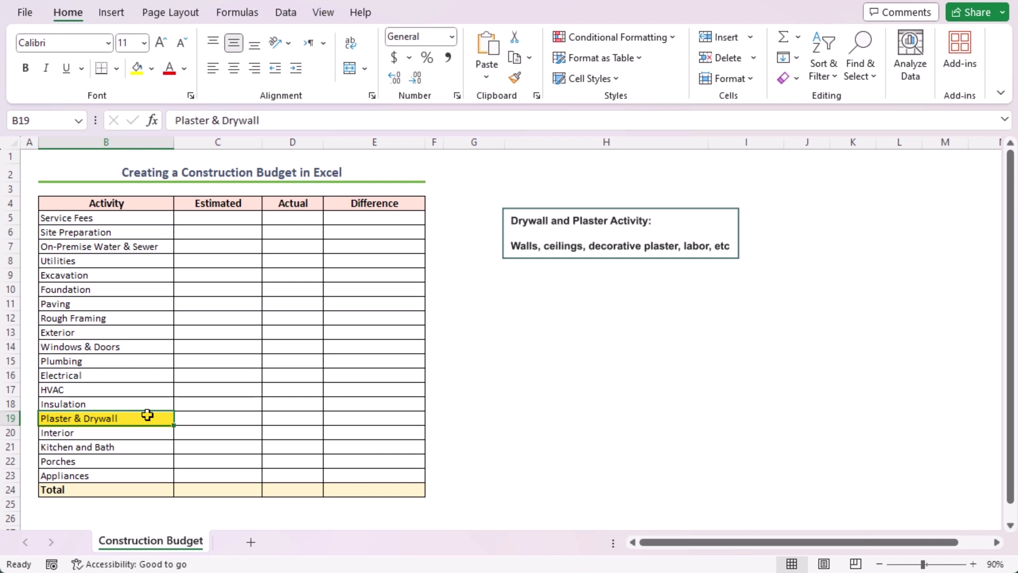
left_click(114, 431)
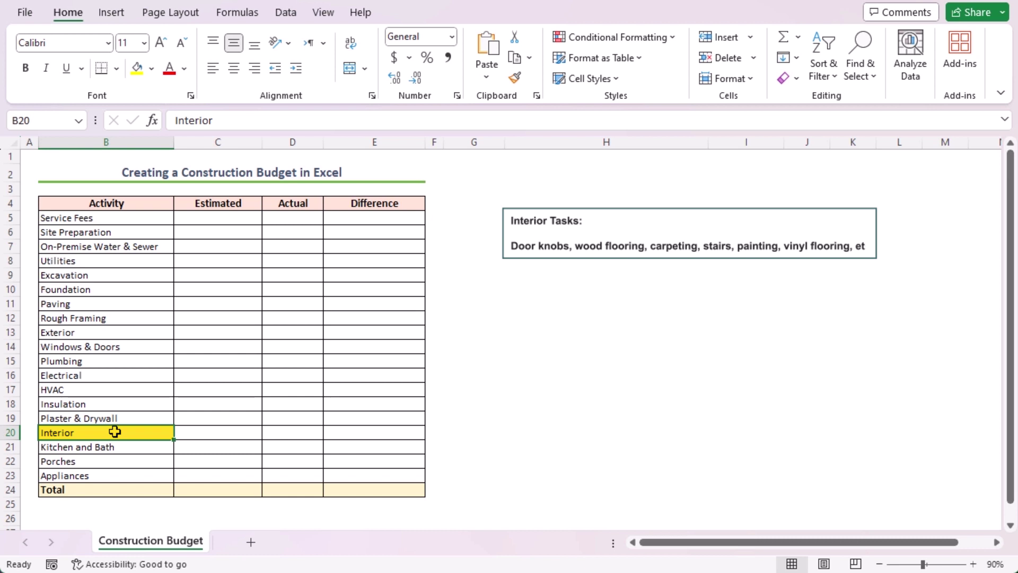
left_click(103, 449)
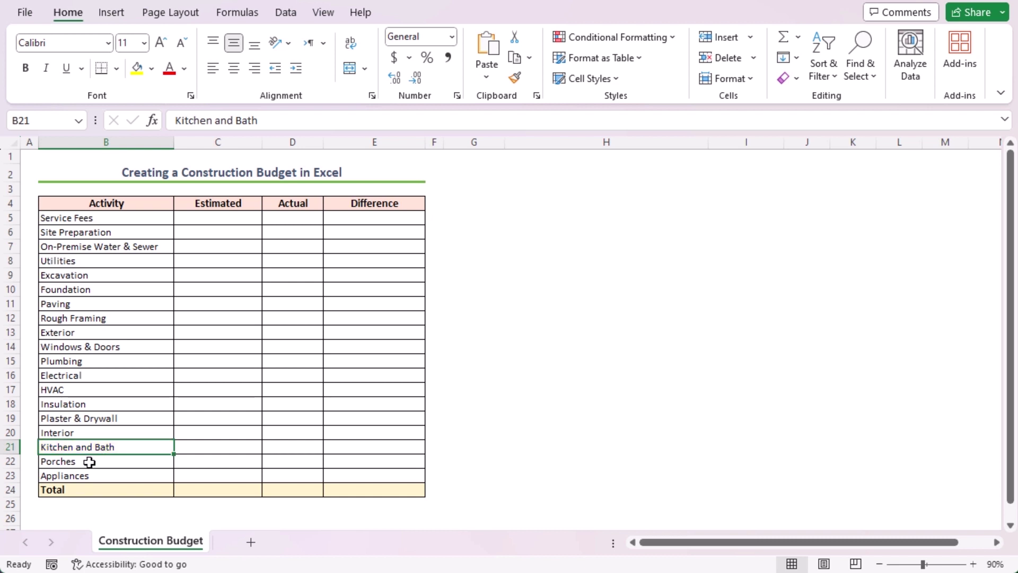
left_click(88, 461)
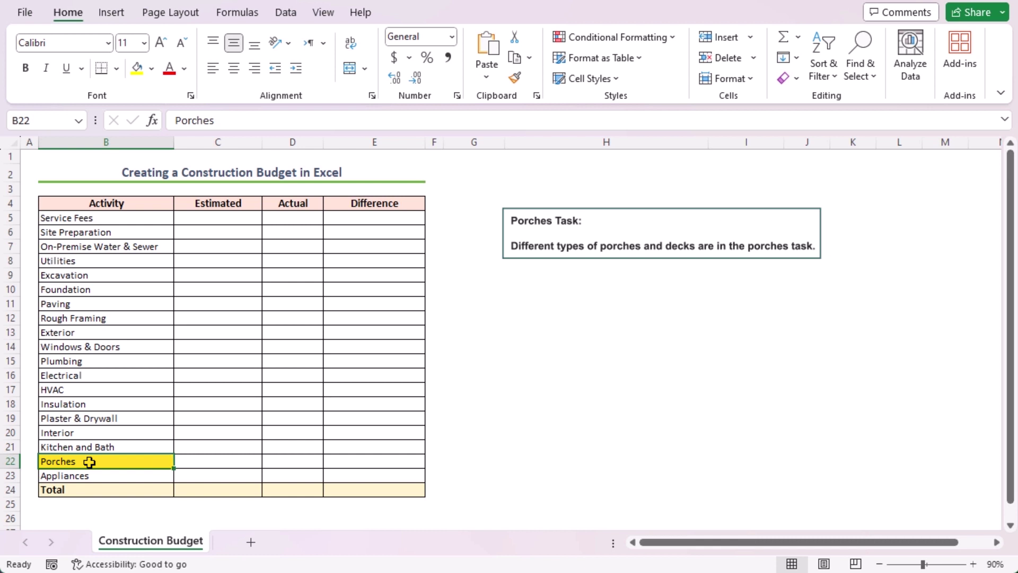
left_click(76, 478)
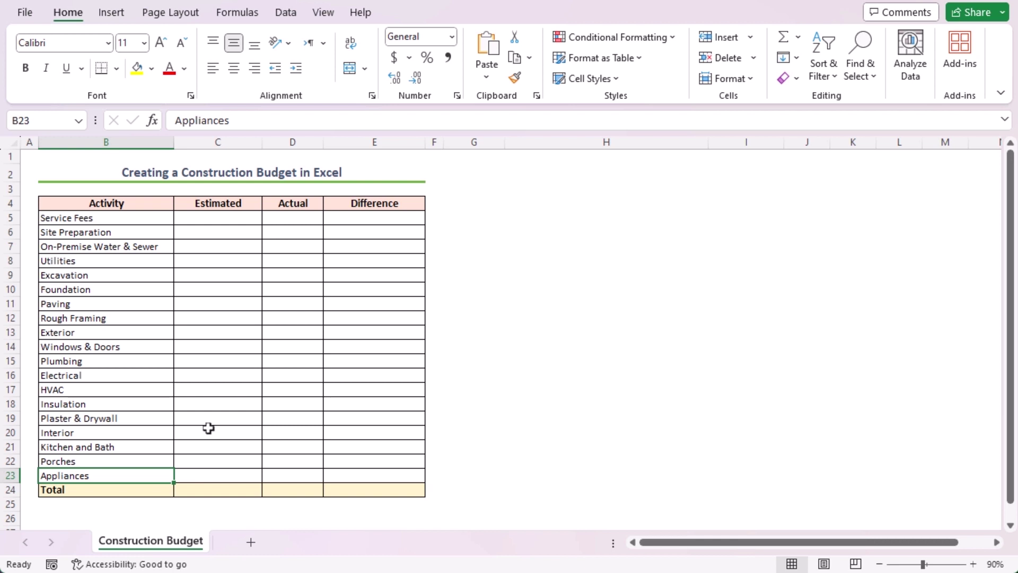
Step: Enter Estimated costs in C5:C23, from 1500 for Service Fees to 1400 for Appliances
left_click(214, 214)
type("1500")
key("Return")
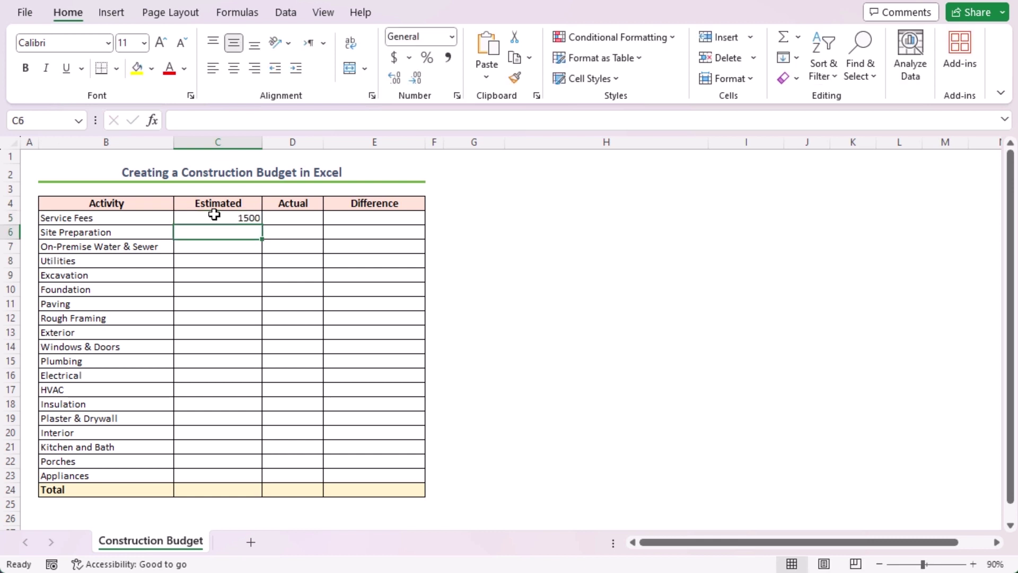
type("1200")
key("Return")
type("1500 750 800 300 1200 125")
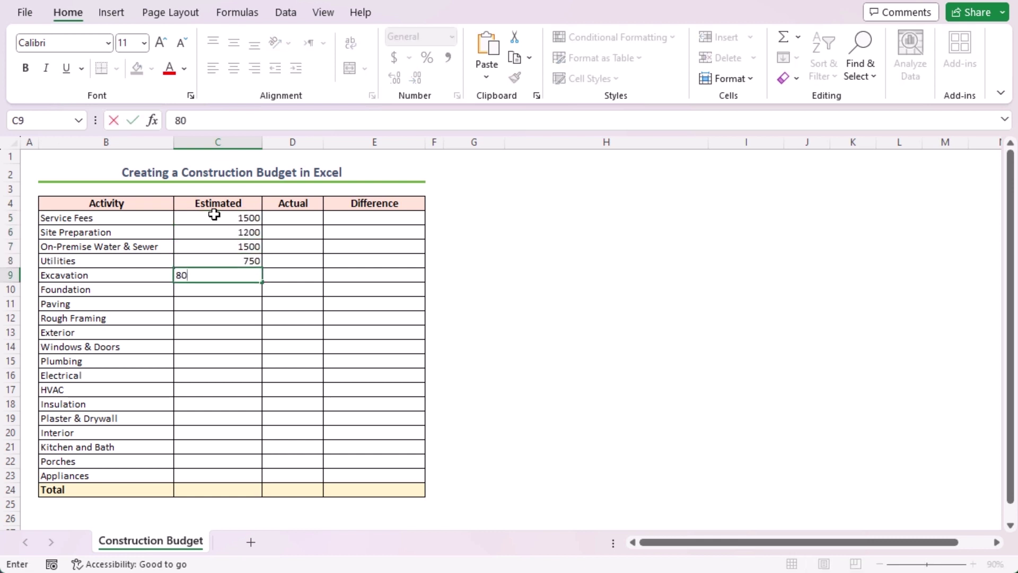
type("0 2000 1800 2000 105")
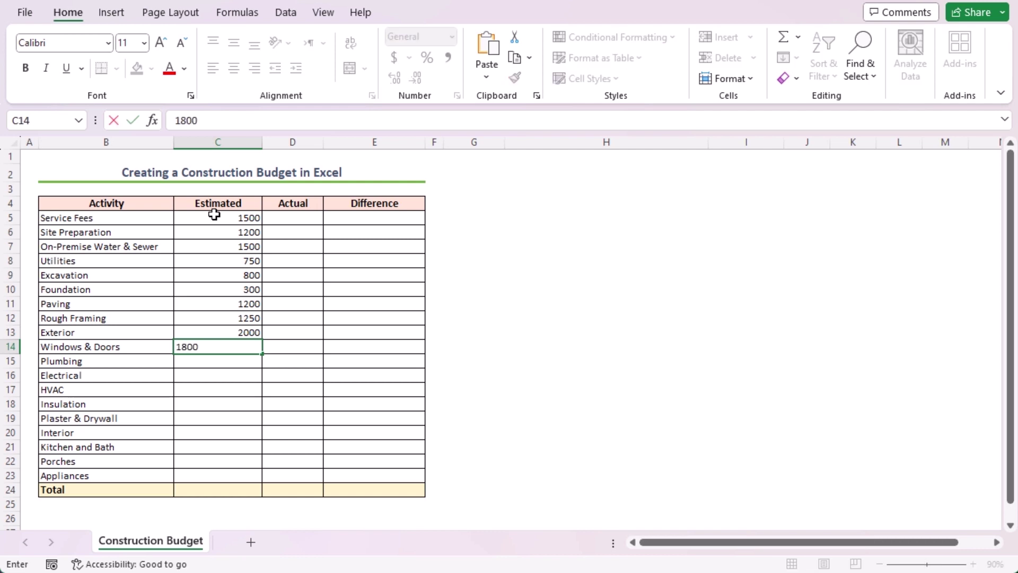
type("0")
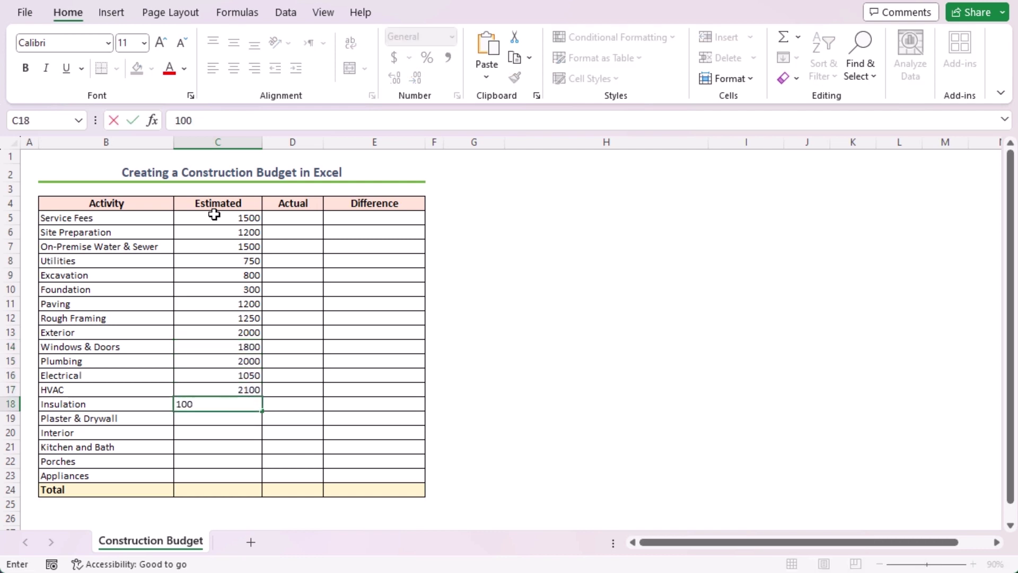
type(" 2100 1000 750 1500 1850")
key("Return")
type("1600")
key("Return")
type("1400")
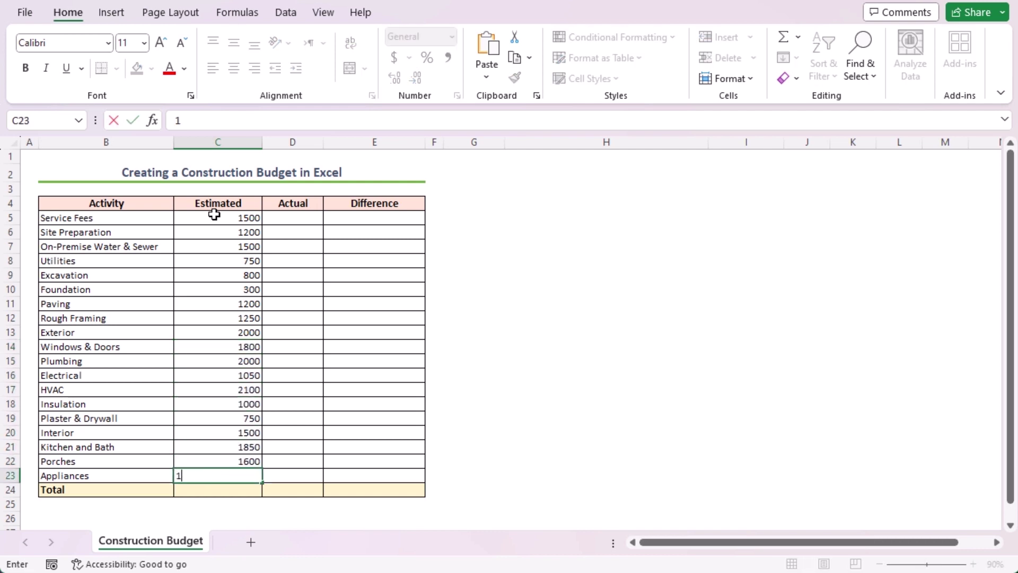
key("Return")
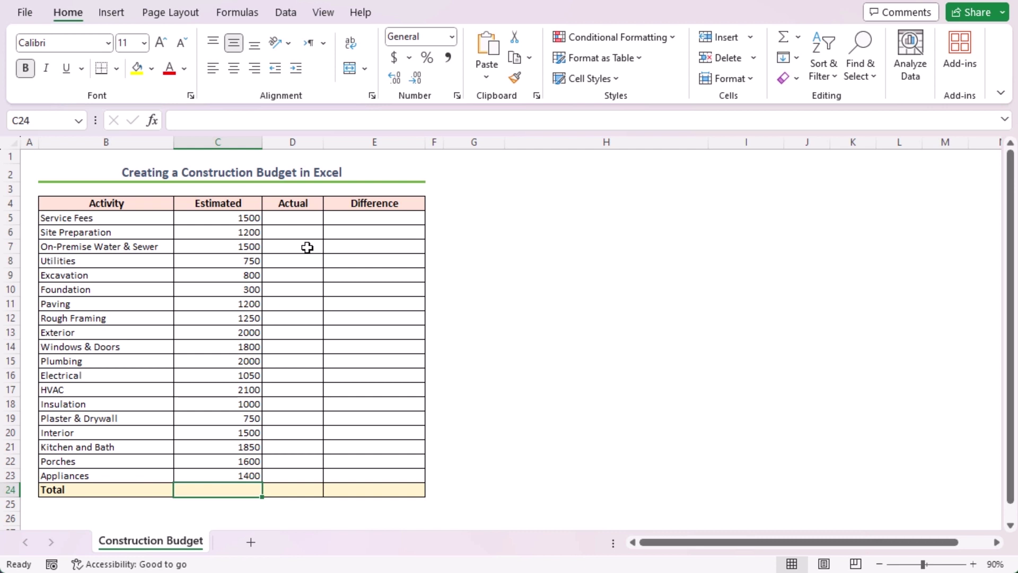
Step: Enter Actual costs 980, 1050, 890, 680, 500, 250, 1700 and 1500 for the first activities
left_click(287, 218)
type("980")
key("Return")
type("1050")
key("Return")
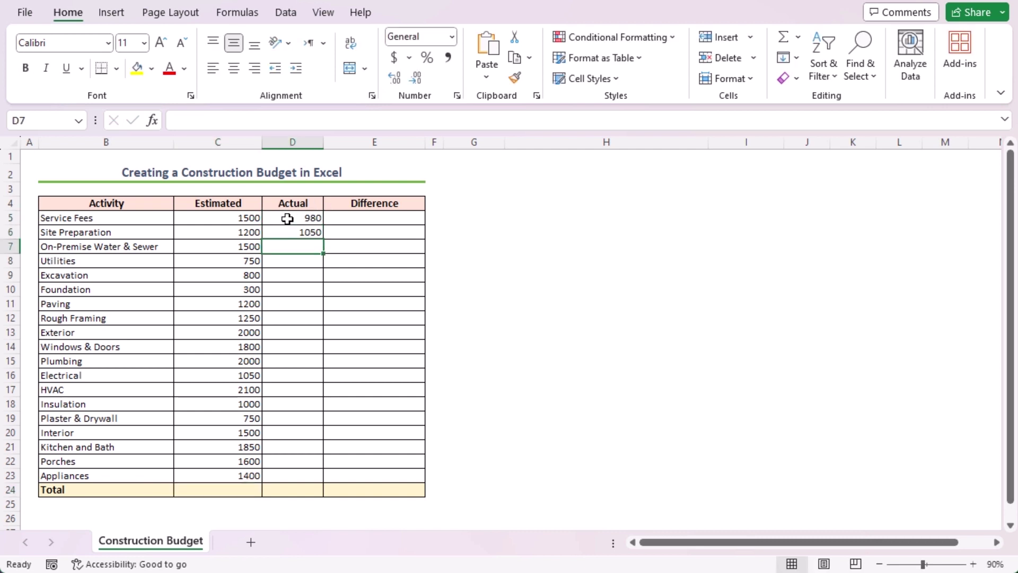
type("890")
key("Return")
type("680")
key("Return")
type("500")
key("Return")
type("250")
key("Return")
type("1700")
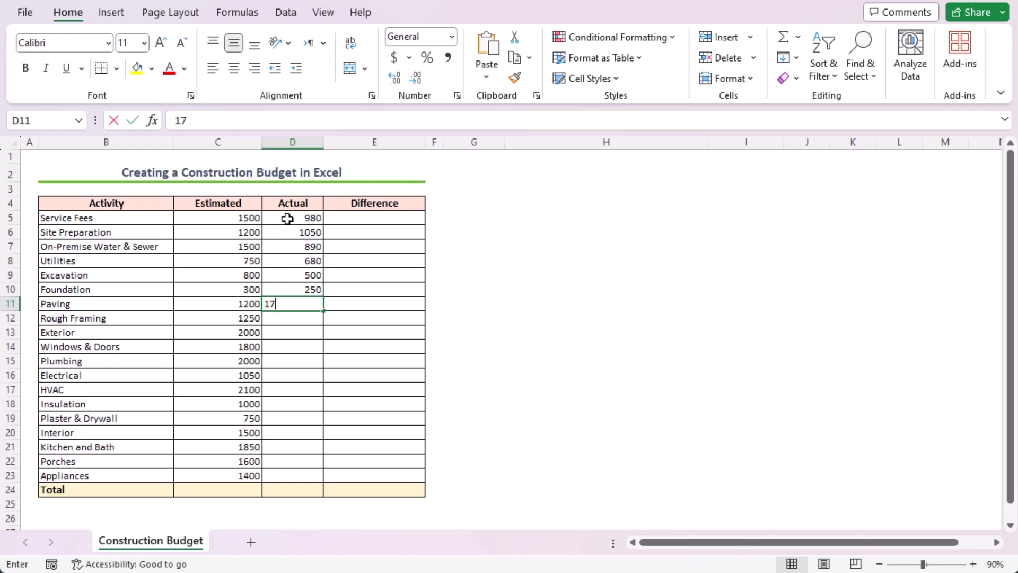
key("Return")
type("1500")
key("Return")
type("1500")
Step: Enter the remaining Actual costs 2000 through 1495, ending with 750 for Appliances
key("Return")
type("2000")
key("Return")
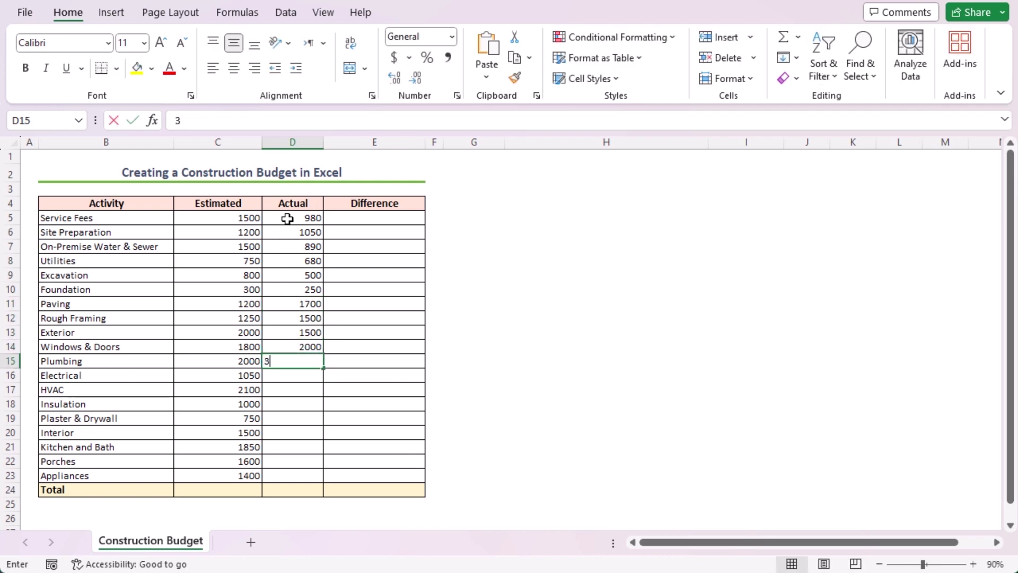
type("3500")
key("Return")
type("750")
key("Return")
type("1950")
key("Return")
type("450")
key("Return")
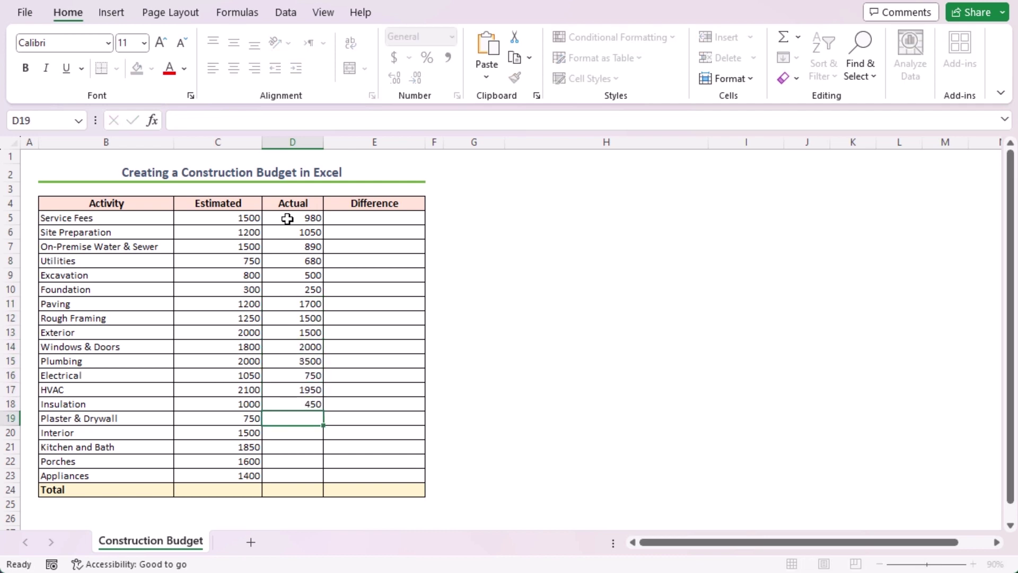
type("1200")
key("Return")
type("950")
key("Return")
type("1375")
key("Return")
type("1495")
key("Return")
type("750")
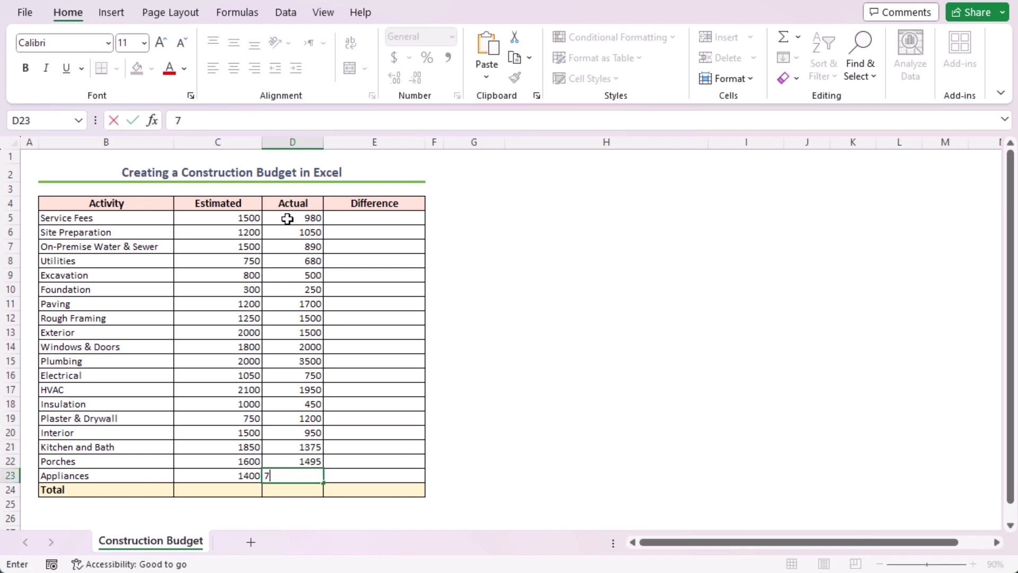
key("Return")
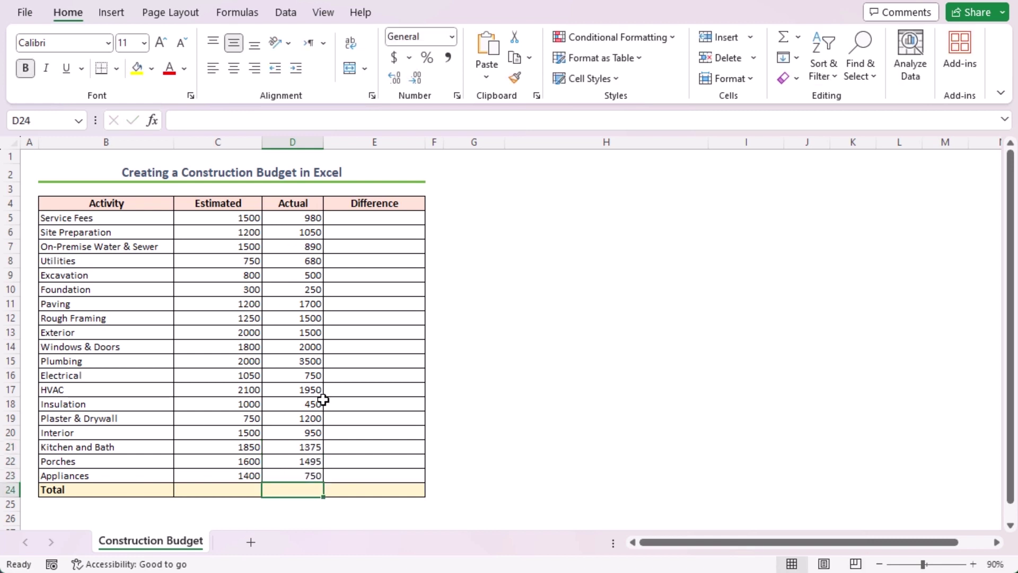
Step: Format C5:D23 as Accounting dollars with no decimal places
mouse_move(208, 219)
left_mouse_down()
mouse_move(280, 386)
mouse_move(288, 473)
left_mouse_up()
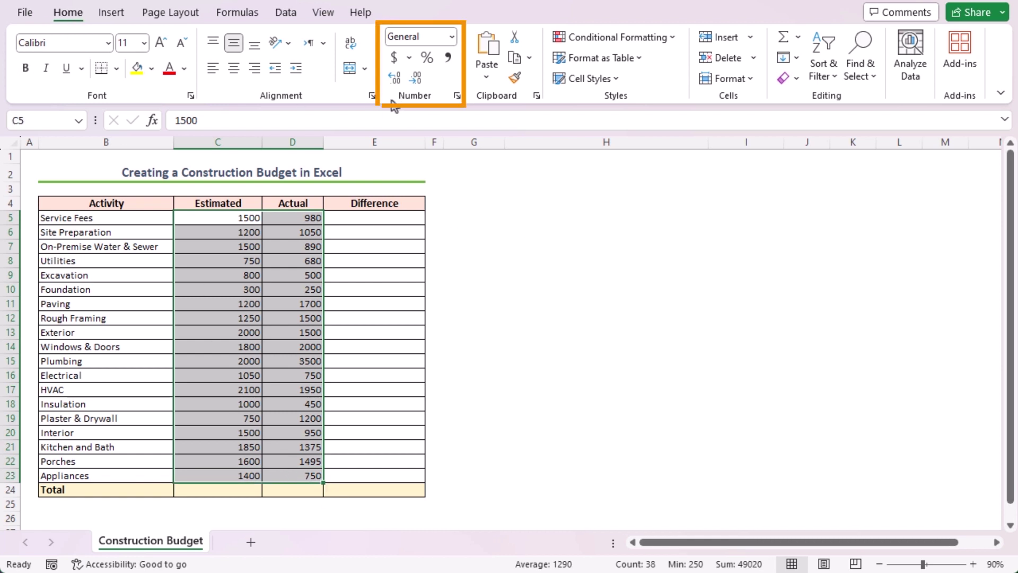
left_click(394, 60)
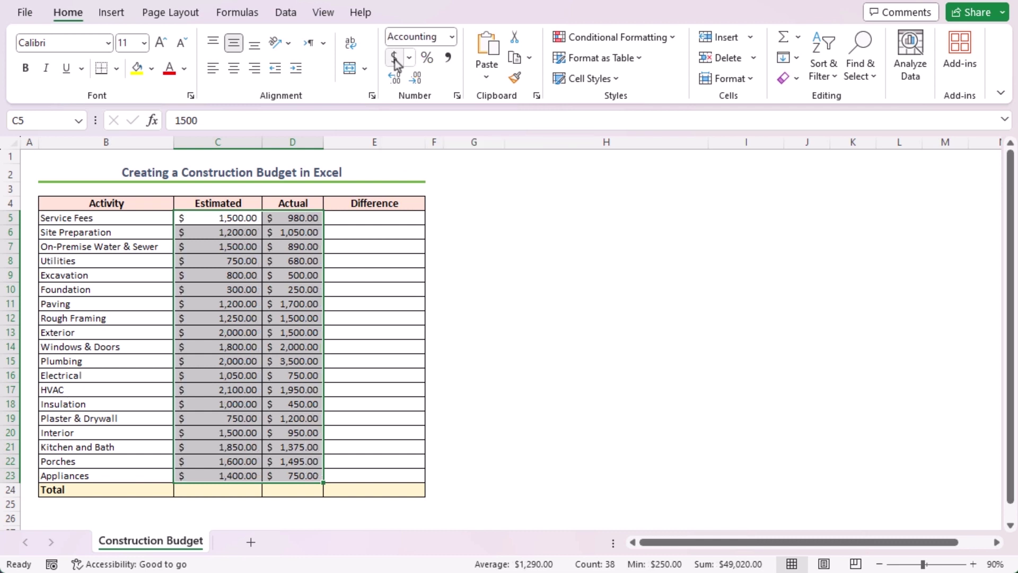
left_click(415, 79)
left_click(416, 80)
left_click(359, 218)
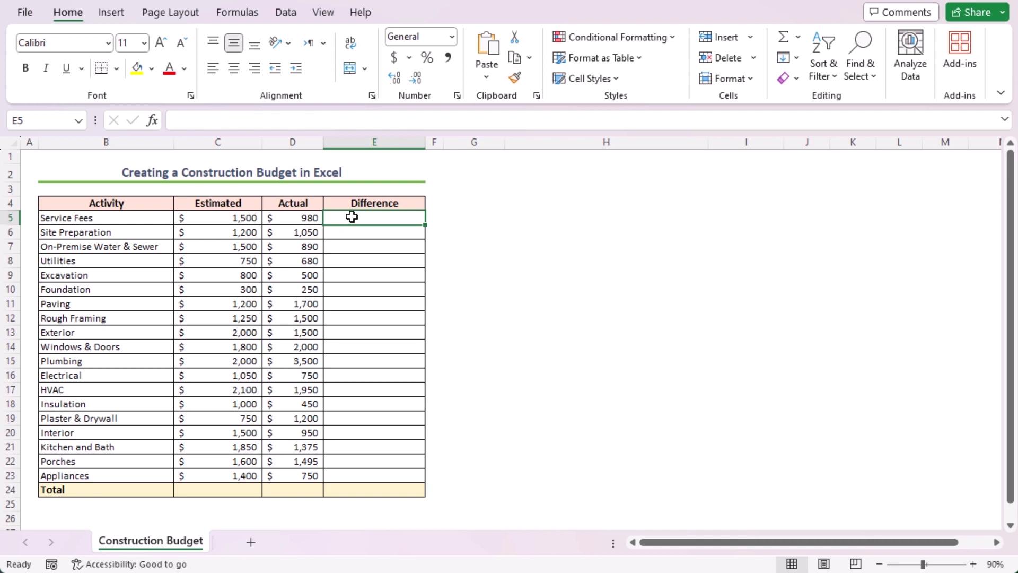
Step: Fill E5:E23 with =C5-D5 to compute Estimated minus Actual for each activity
left_click_drag(356, 226, 361, 482)
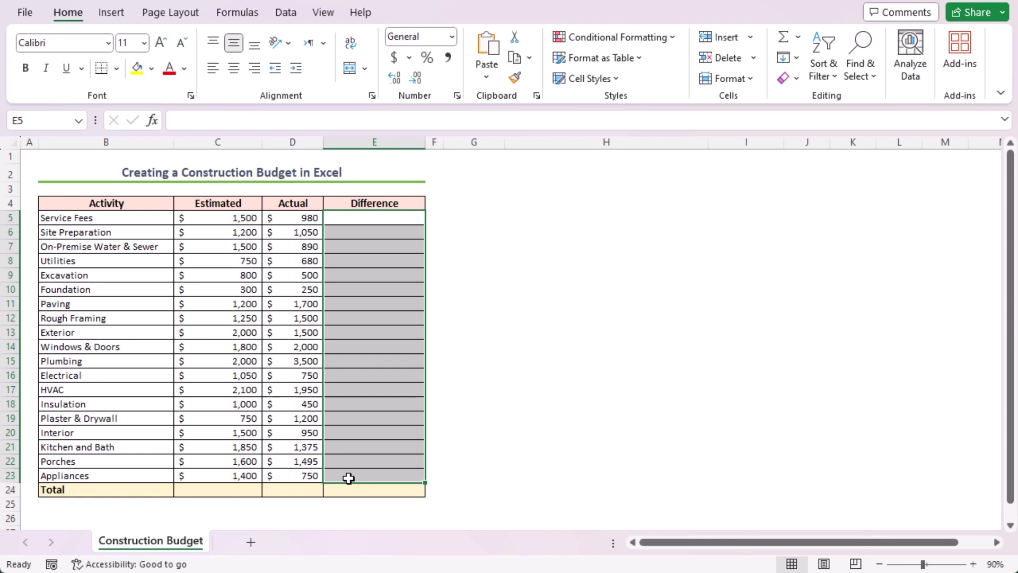
type("=")
left_click(220, 219)
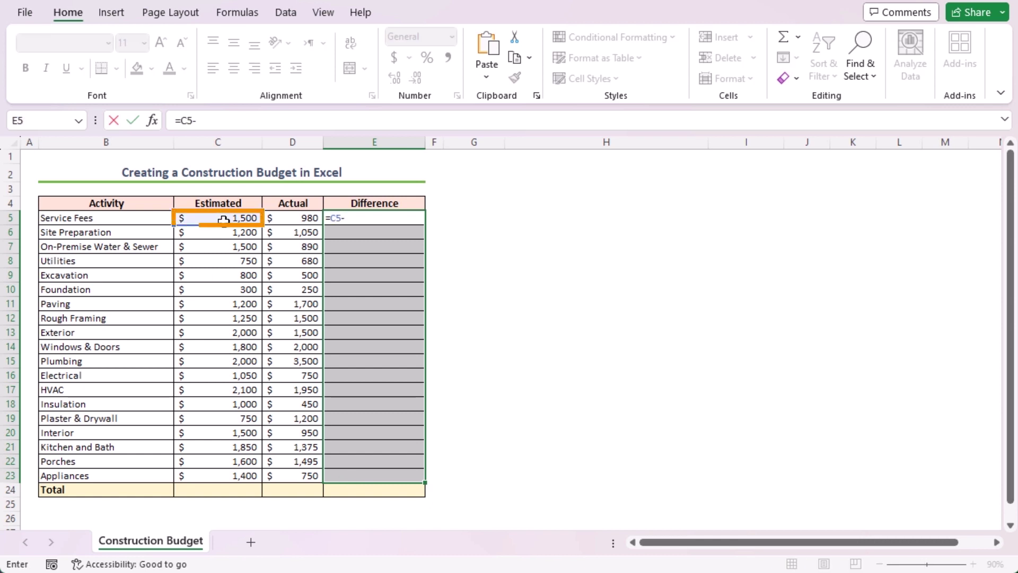
type("-")
left_click(276, 221)
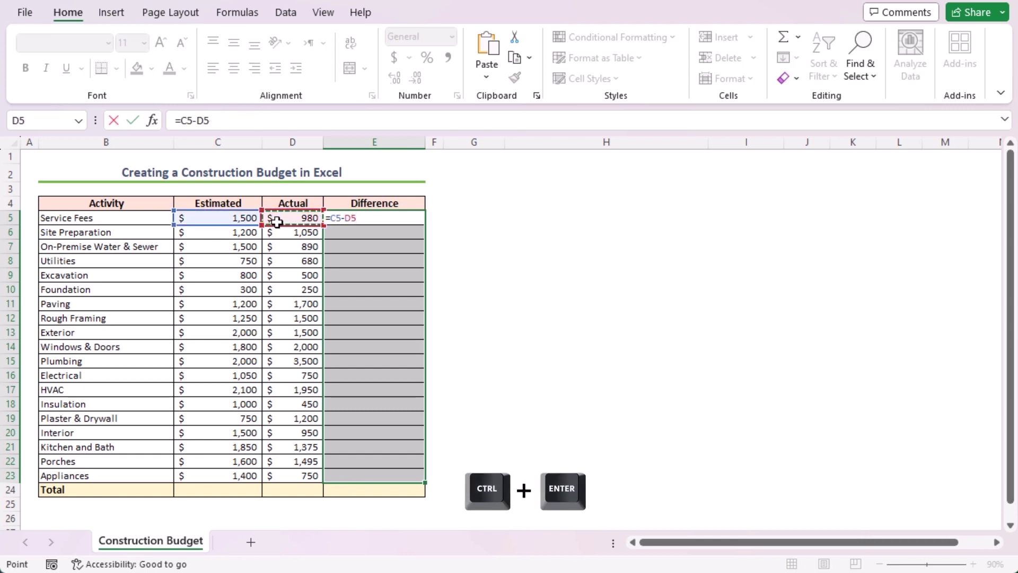
key("ctrl+Return")
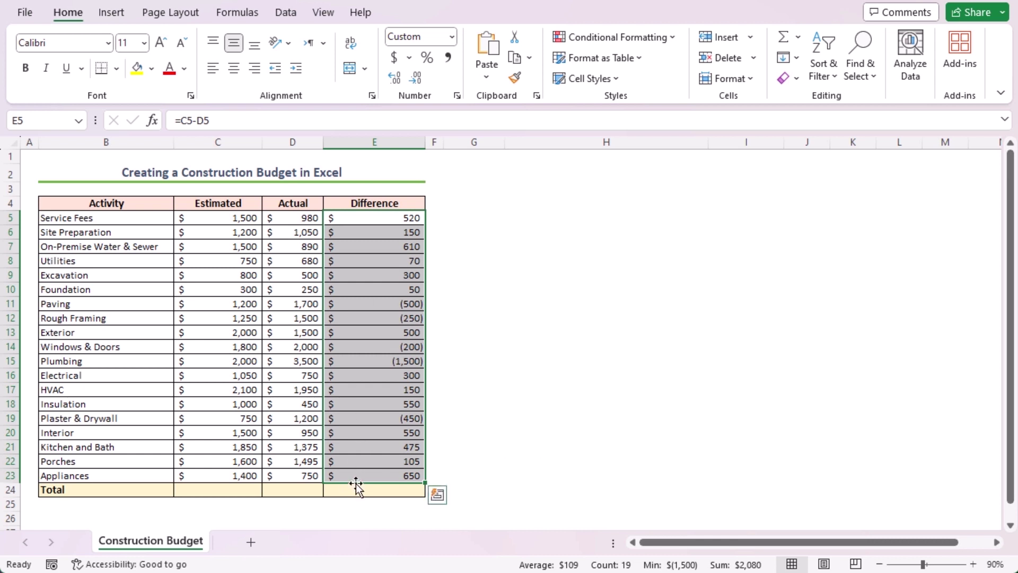
left_click(212, 492)
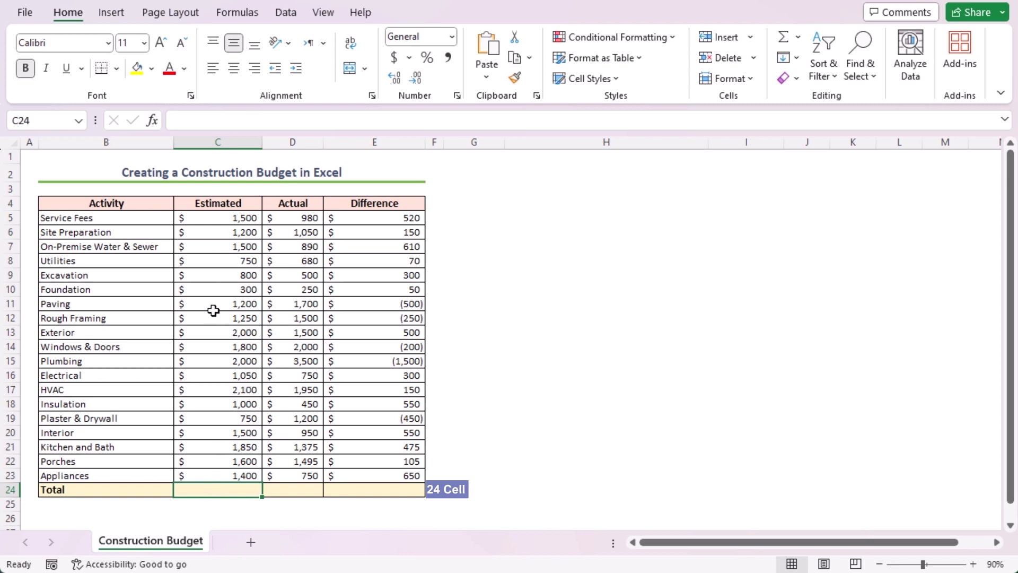
Step: Enter =SUM(C5:C23) in C24 to total the Estimated column at $ 25,550
type("=")
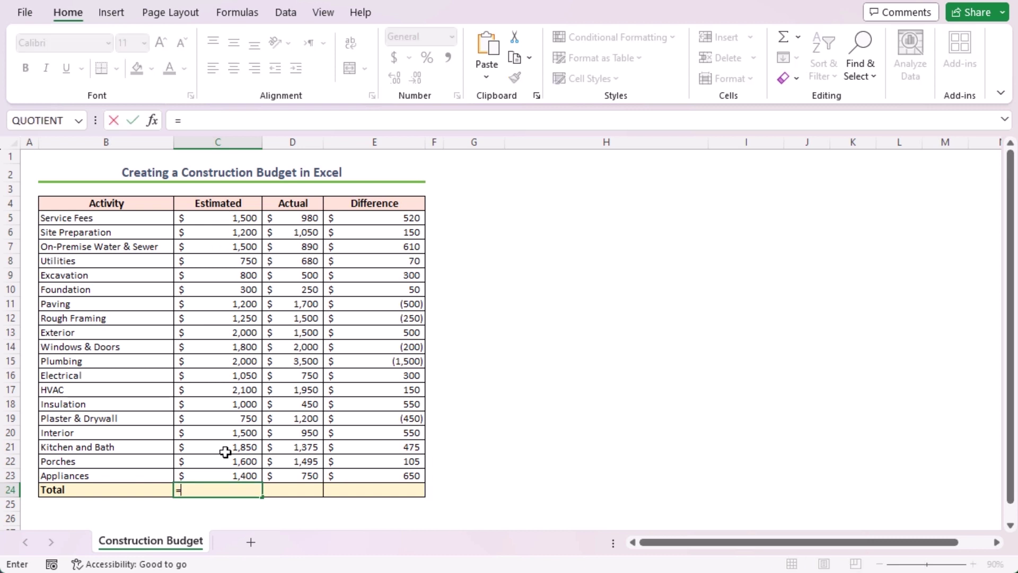
type("sum")
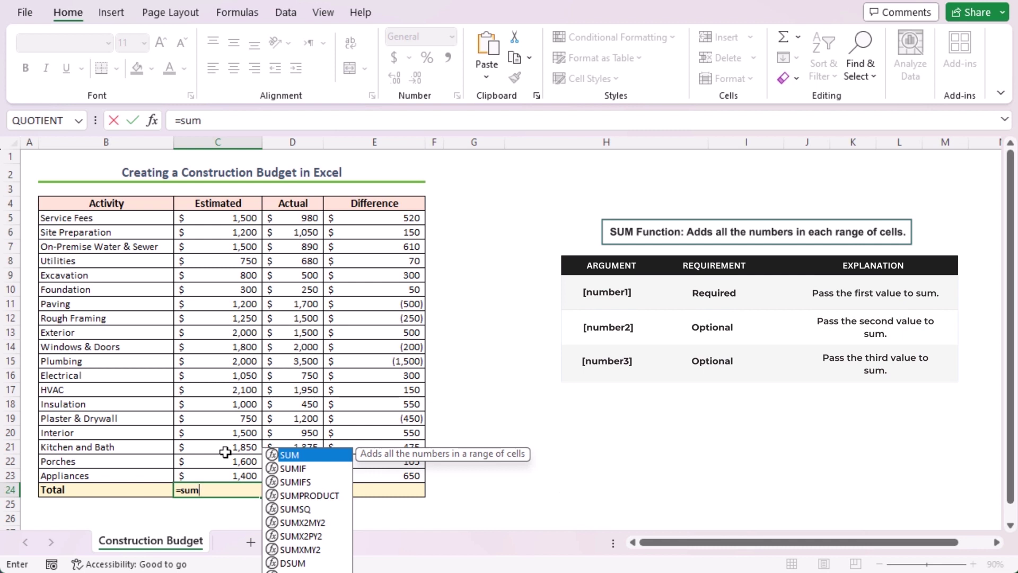
key("Tab")
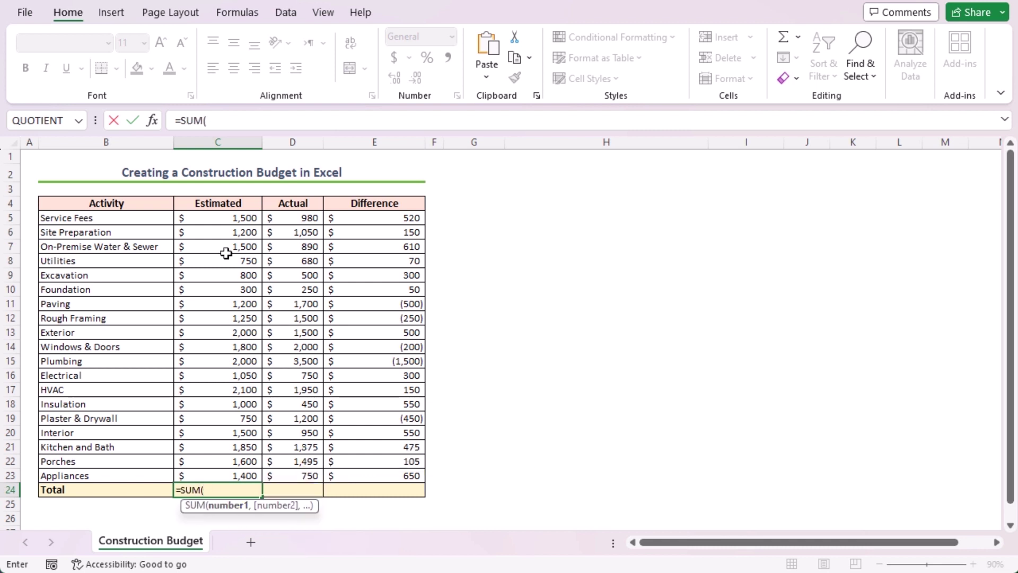
left_click_drag(233, 223, 203, 473)
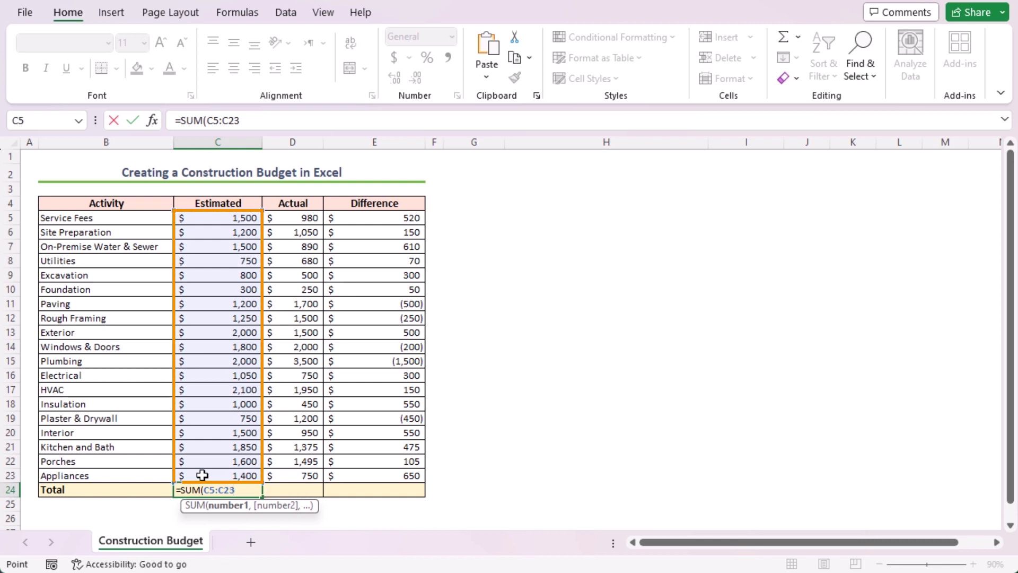
type(")")
key("Return")
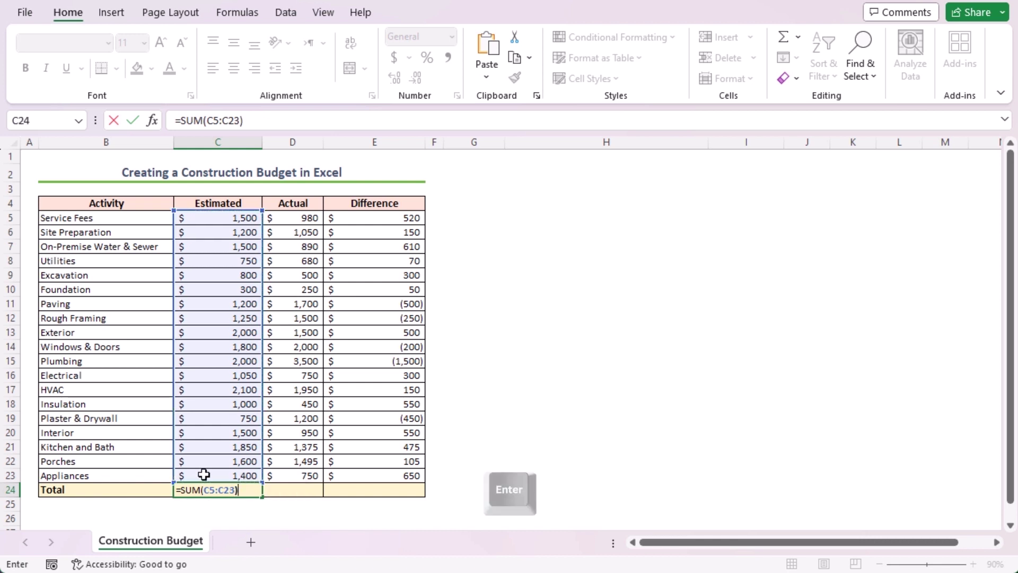
left_click(208, 489)
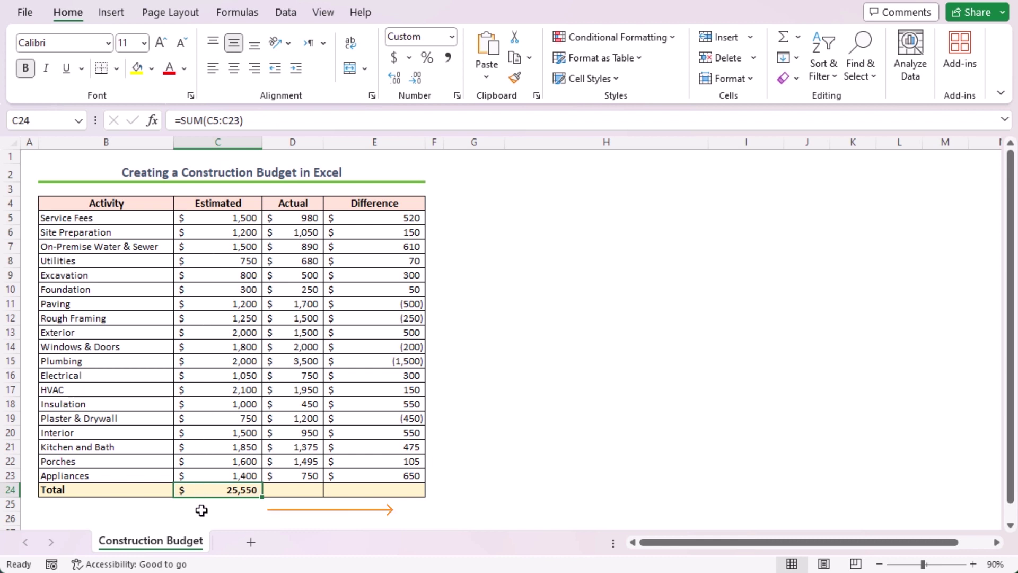
Step: Copy the C24 SUM formula into D24 and E24, giving $ 23,470 and $ 2,080
left_click_drag(263, 495, 406, 494)
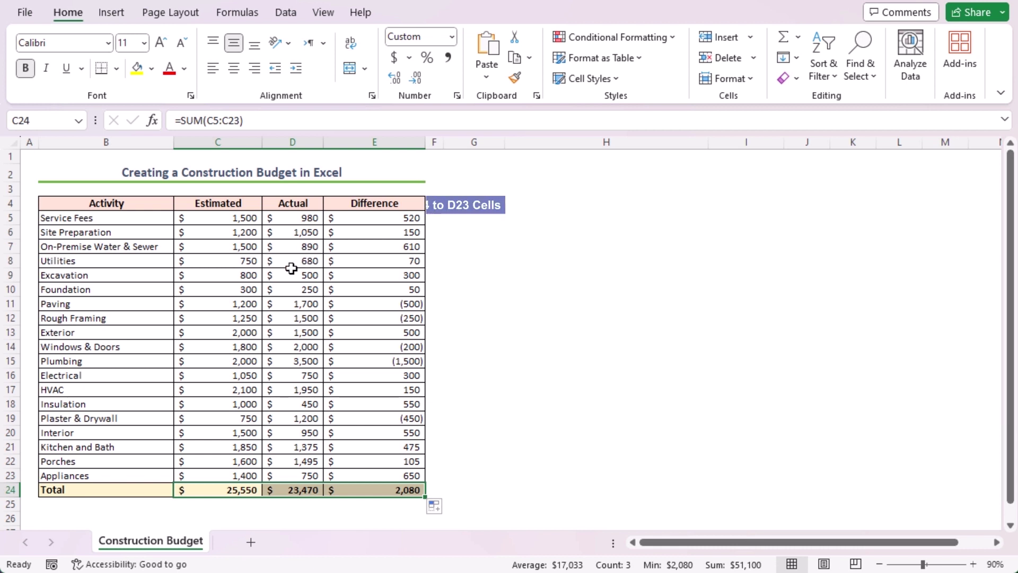
Step: Insert a recommended clustered bar chart of B4:D23 and place it beside the table
left_click_drag(84, 210, 311, 476)
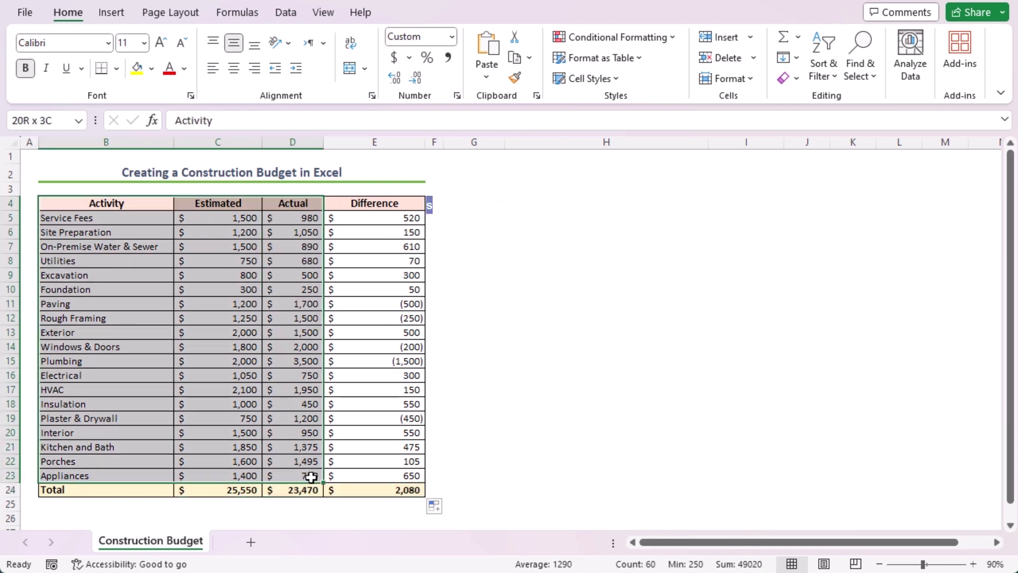
left_click(119, 17)
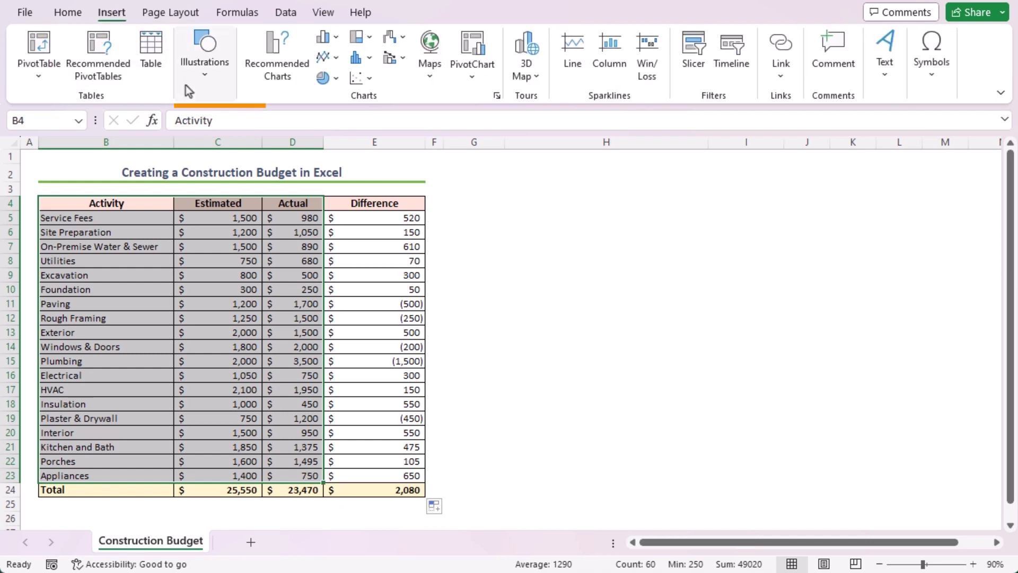
left_click(288, 73)
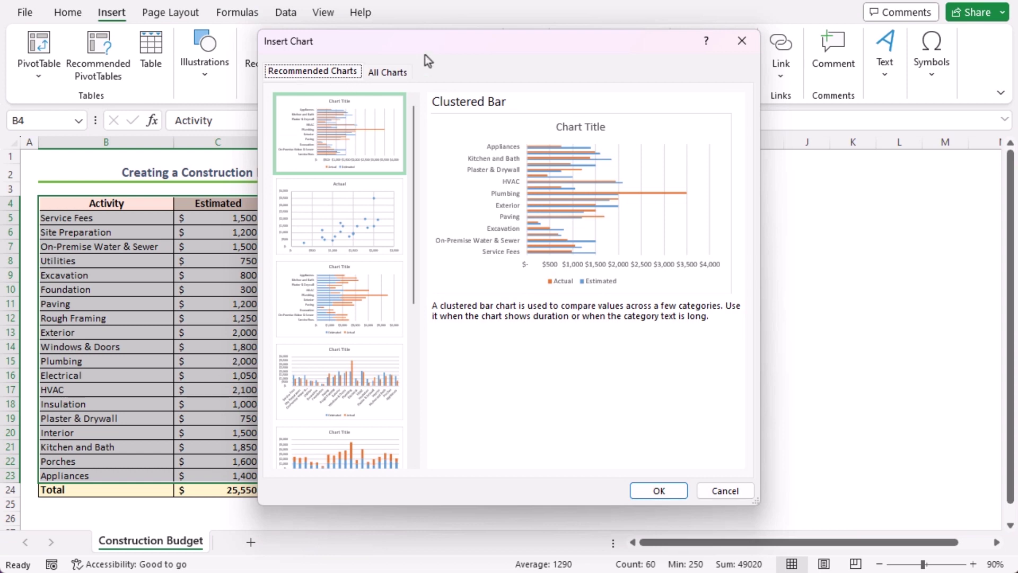
left_click_drag(425, 55, 554, 100)
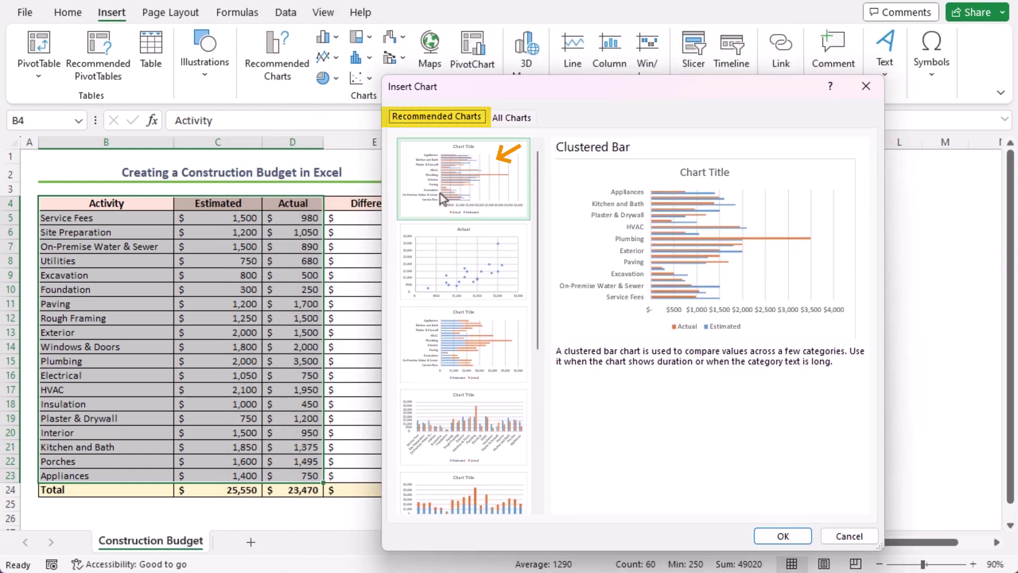
left_click(784, 536)
left_click_drag(373, 250, 481, 183)
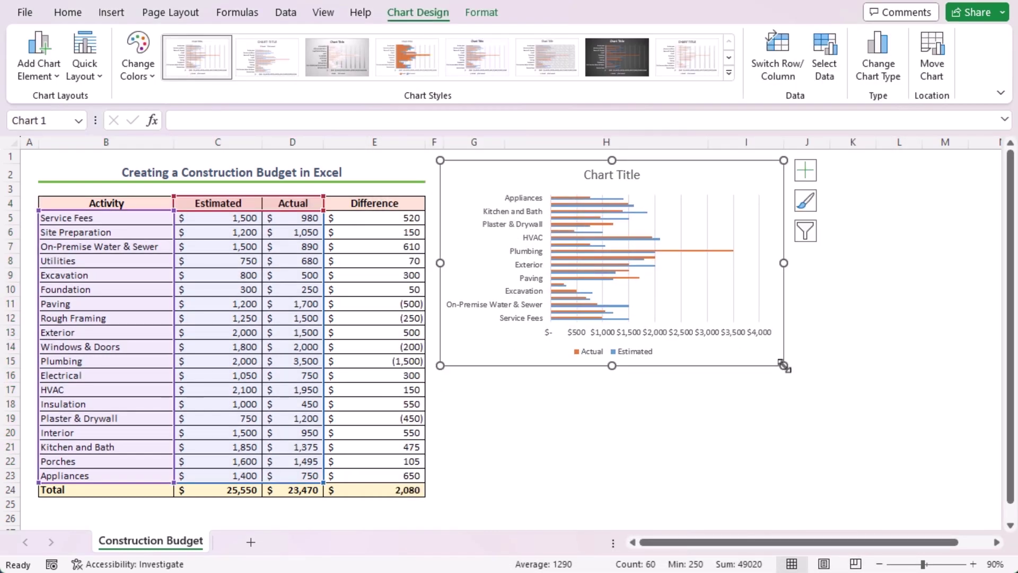
Step: Resize the chart to list all 19 activities and retitle it 'Estimated Vs Actual'
left_click_drag(784, 365, 851, 519)
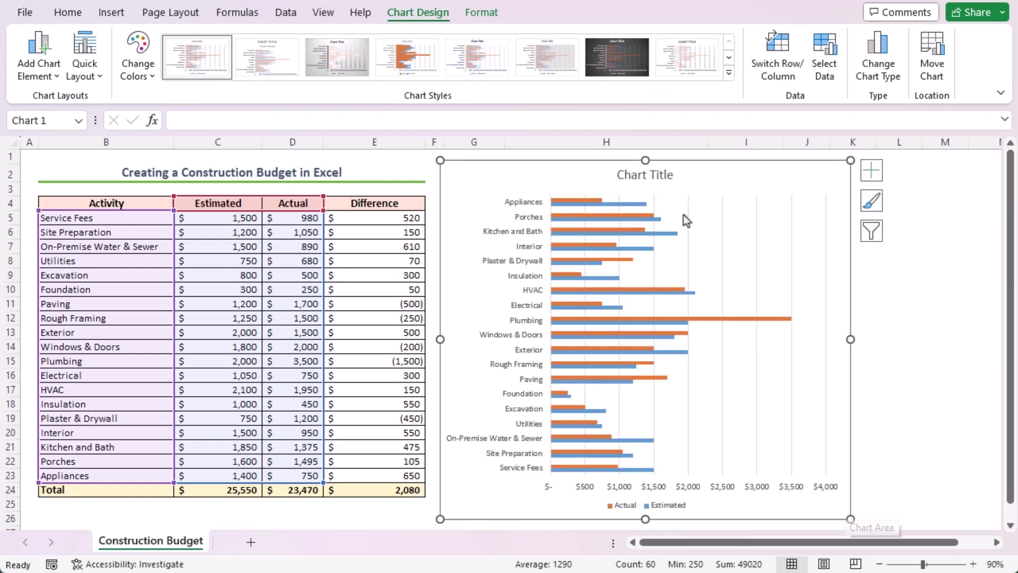
left_click(616, 175)
triple_click(616, 175)
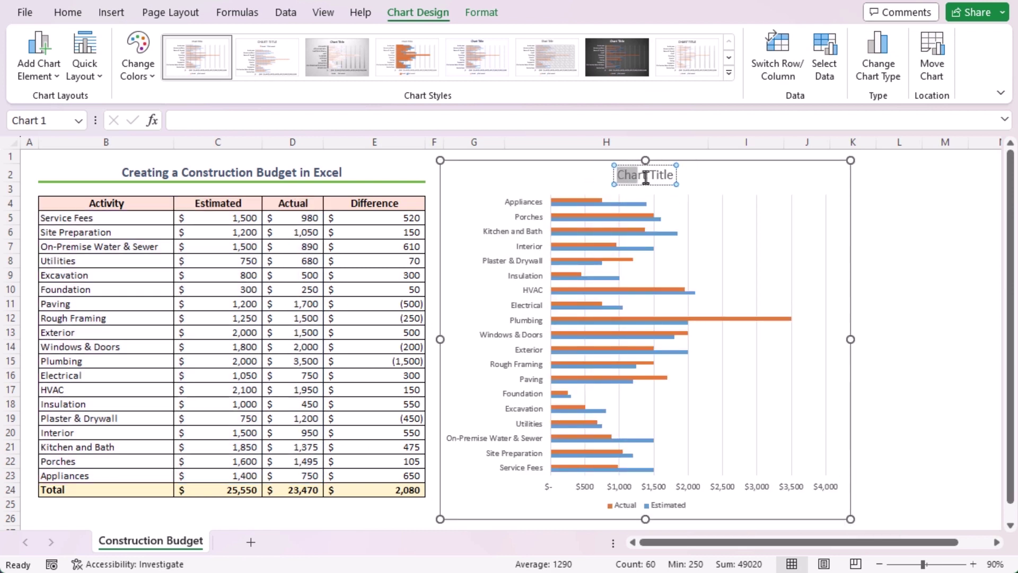
type("Estimated Vs Actual")
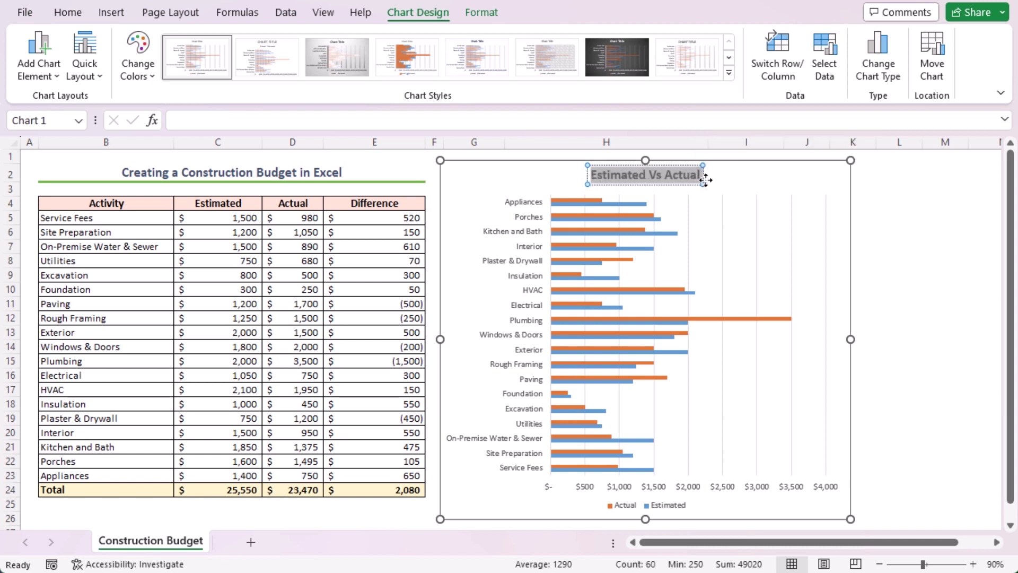
left_click(945, 261)
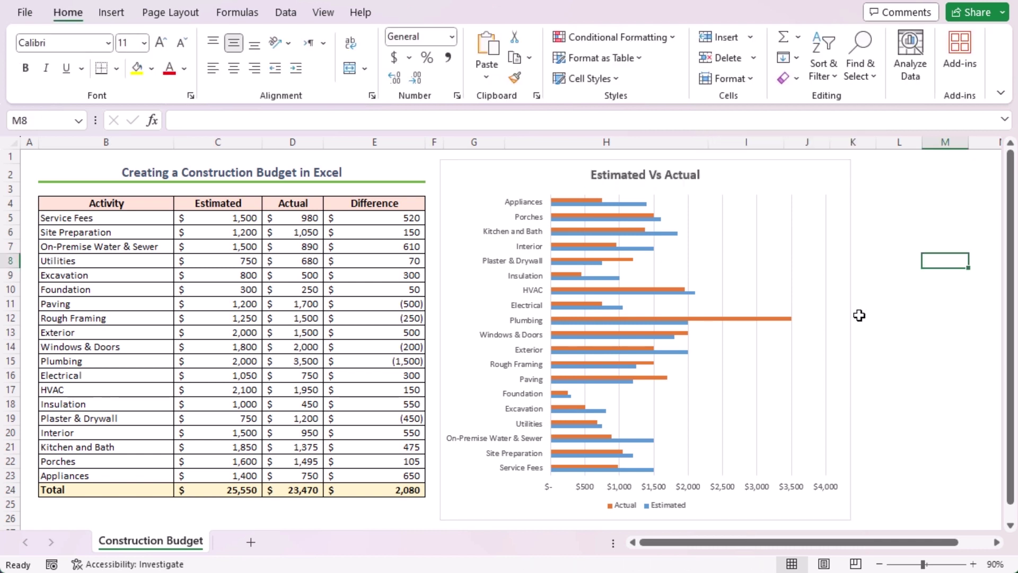